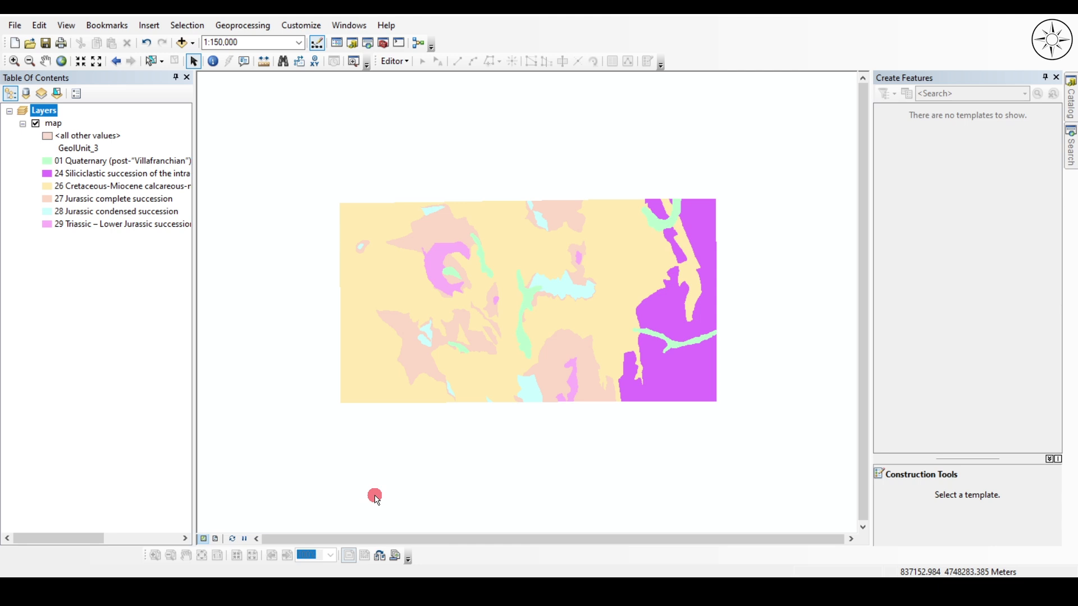
{"action": "left_click_drag", "start_coordinate": [83, 538], "coordinate": [102, 539]}
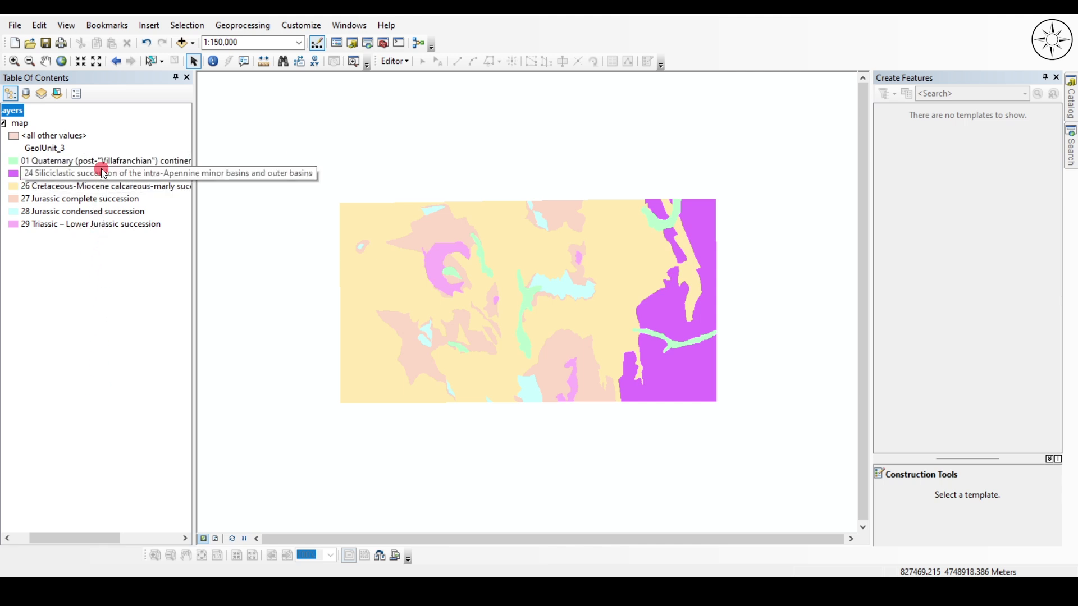
{"action": "left_click_drag", "start_coordinate": [114, 537], "coordinate": [99, 538]}
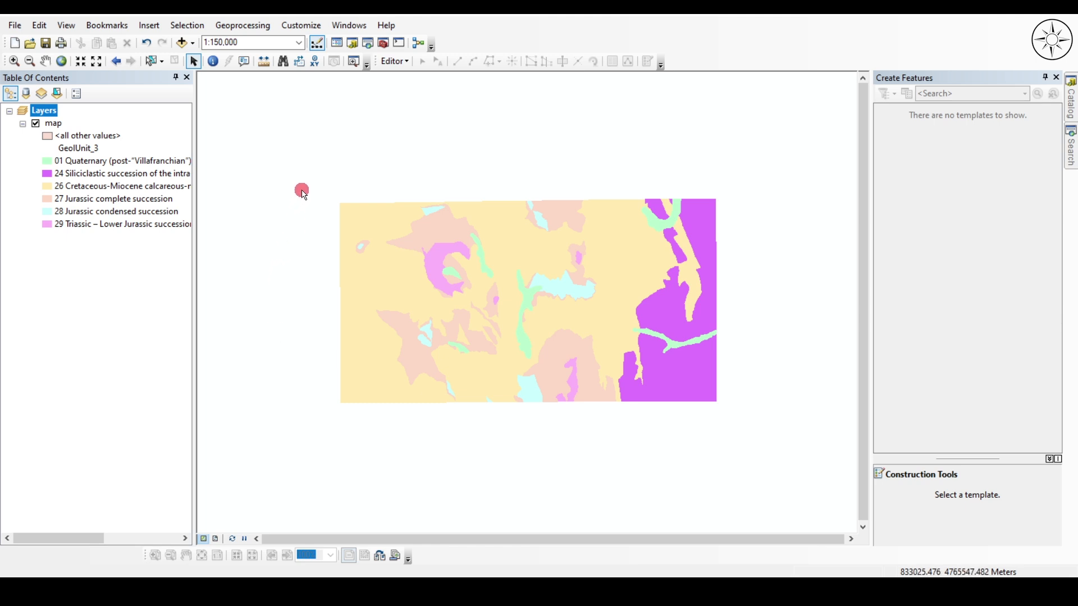
Search the geoprocessing tools for "kml" and open the Layer To KML conversion tool.
{"action": "left_click", "coordinate": [368, 45]}
{"action": "left_click", "coordinate": [878, 380]}
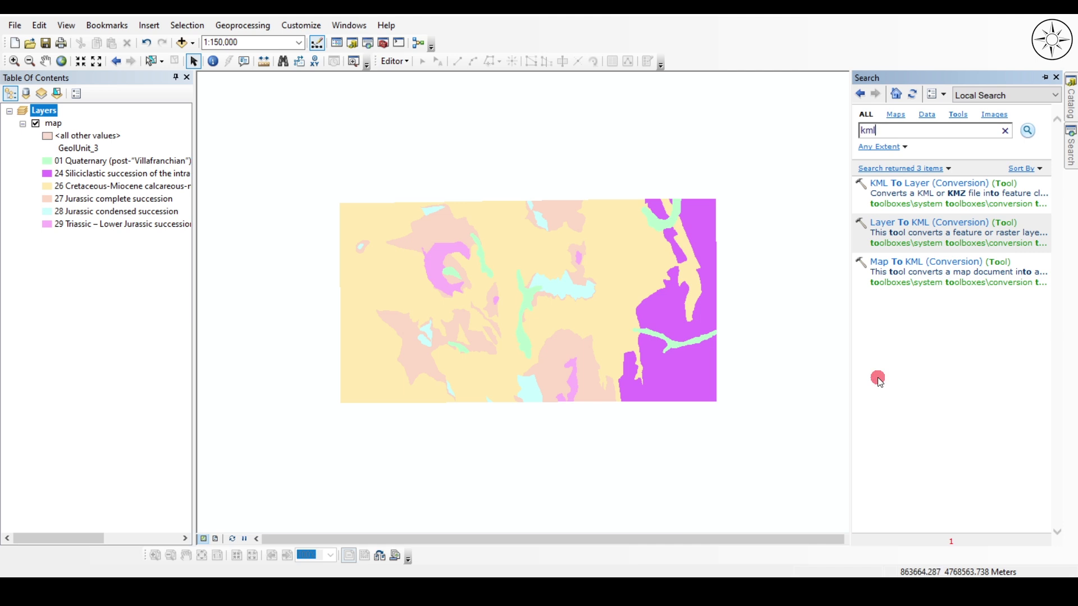
{"action": "key", "text": "Return"}
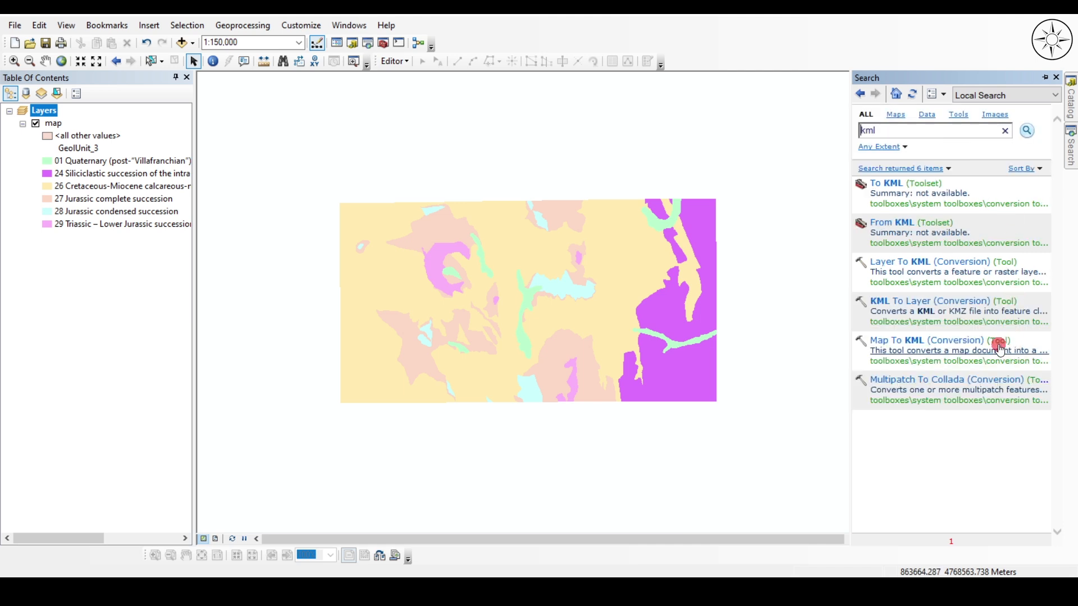
{"action": "left_click", "coordinate": [933, 267]}
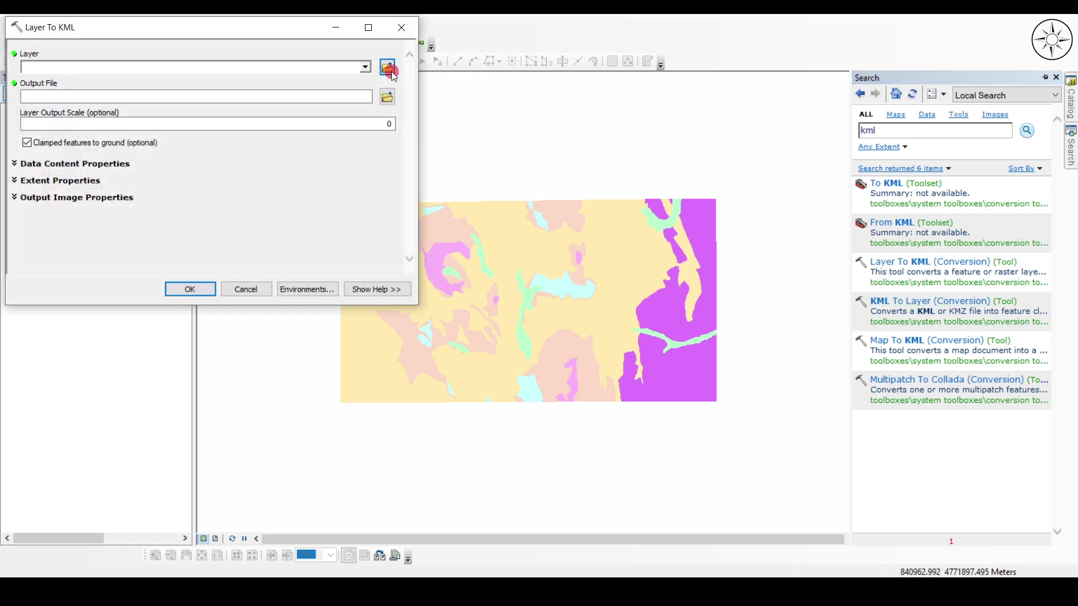
{"action": "left_click_drag", "start_coordinate": [247, 33], "coordinate": [561, 171]}
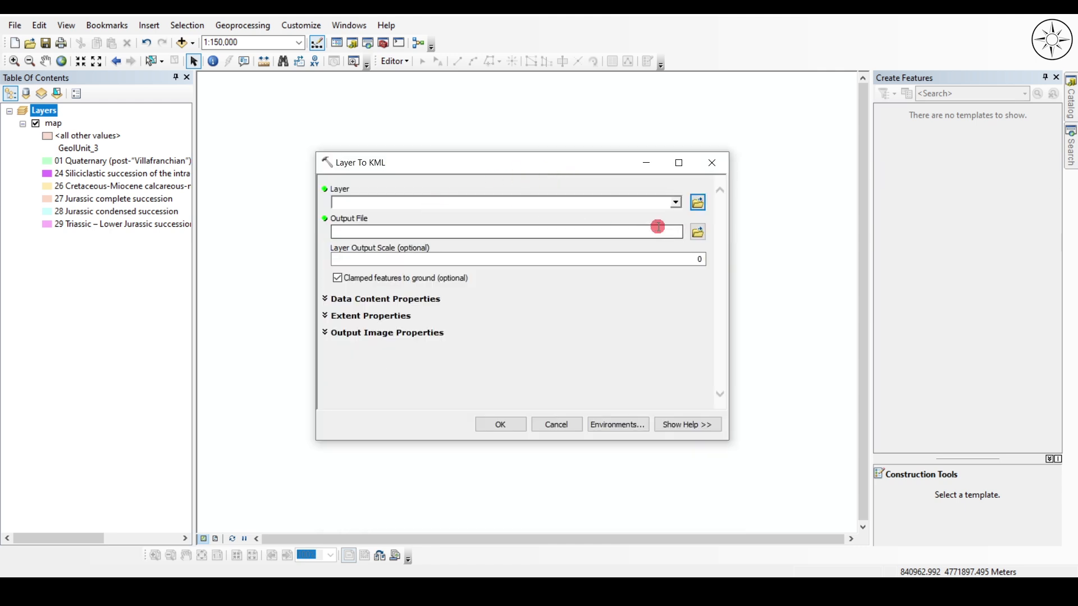
Convert the map layer to KML, saving the output as geology_map.kmz in the 3d_geology folder on the desktop.
{"action": "left_click", "coordinate": [675, 202]}
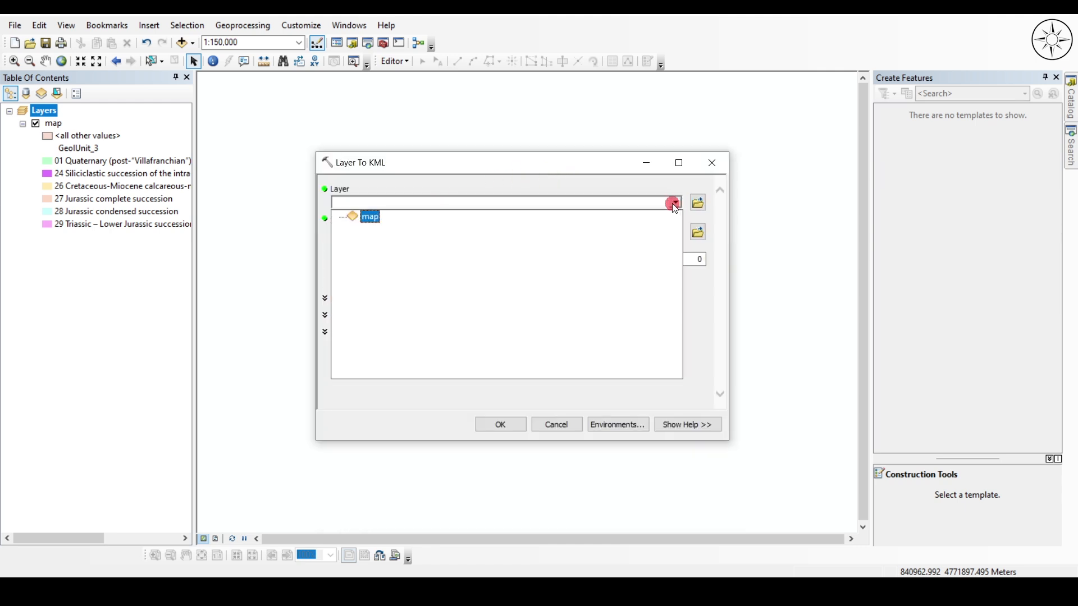
{"action": "left_click", "coordinate": [371, 218]}
{"action": "left_click", "coordinate": [403, 194]}
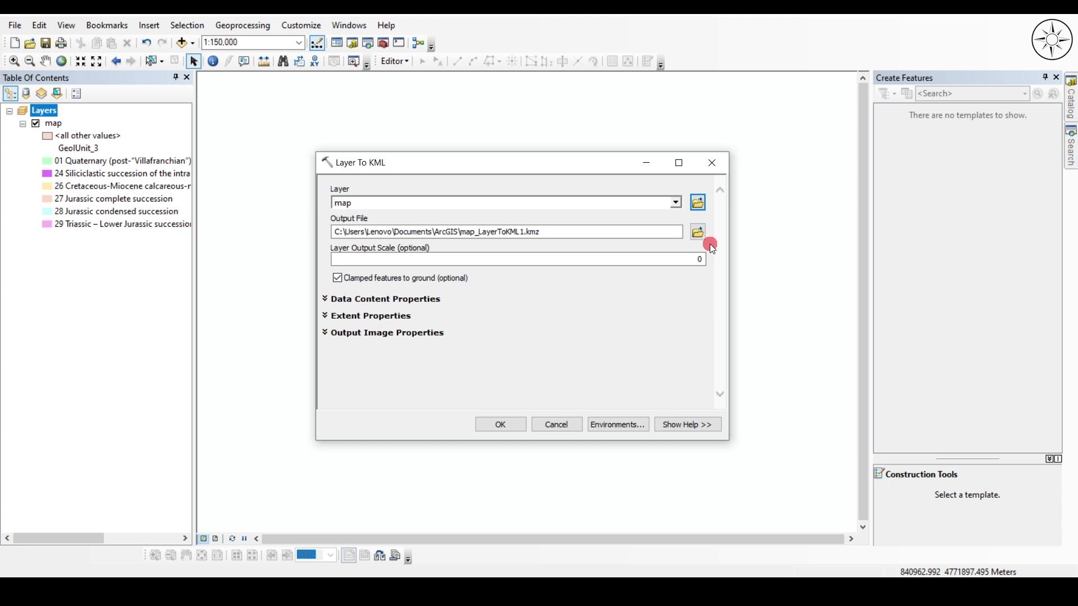
{"action": "left_click", "coordinate": [698, 233]}
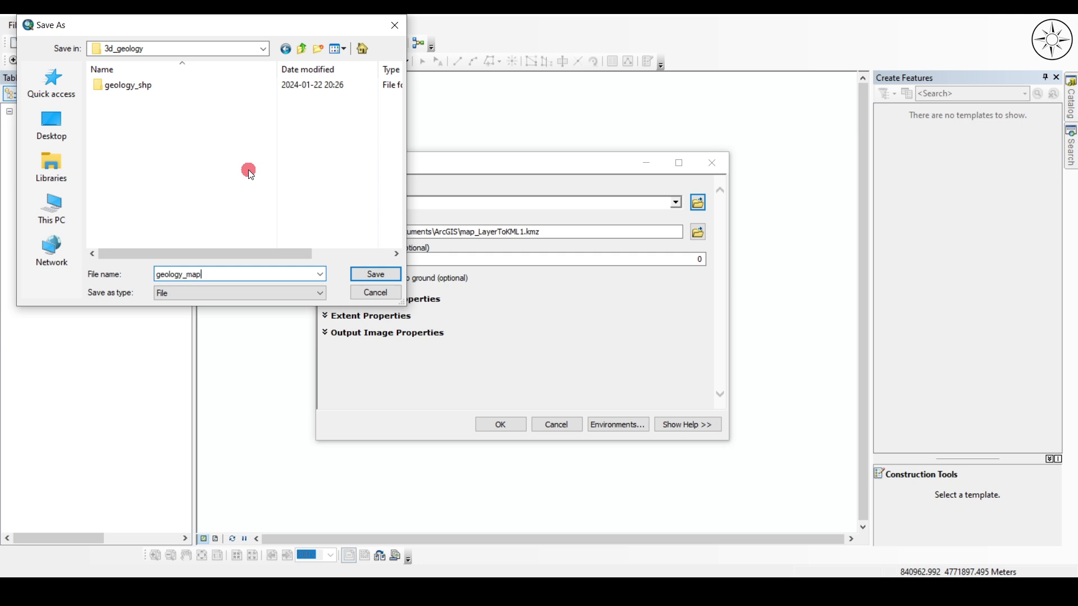
{"action": "left_click", "coordinate": [374, 276]}
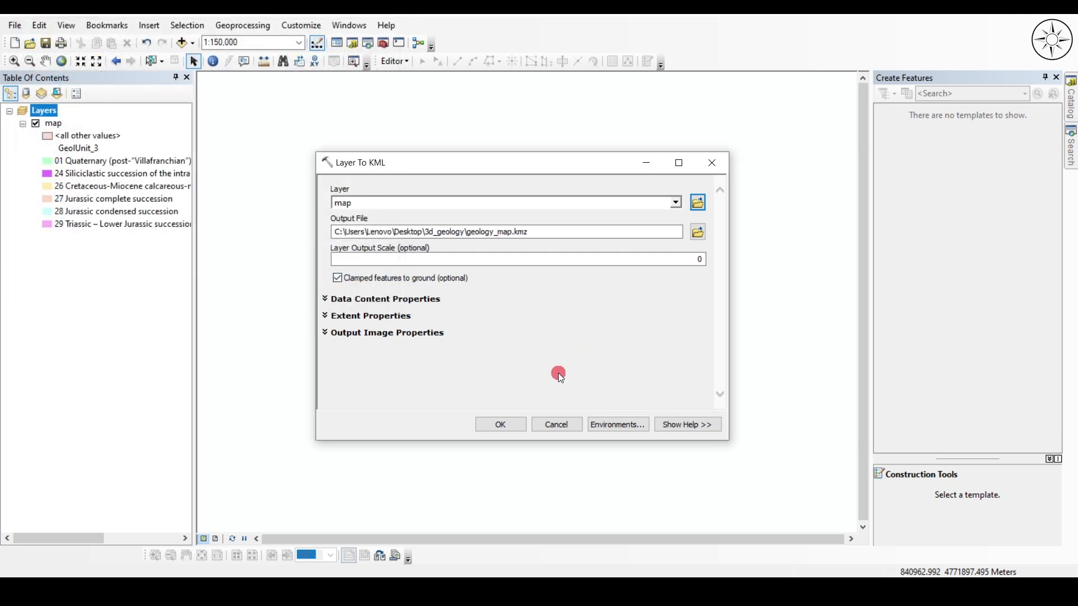
{"action": "left_click", "coordinate": [502, 425]}
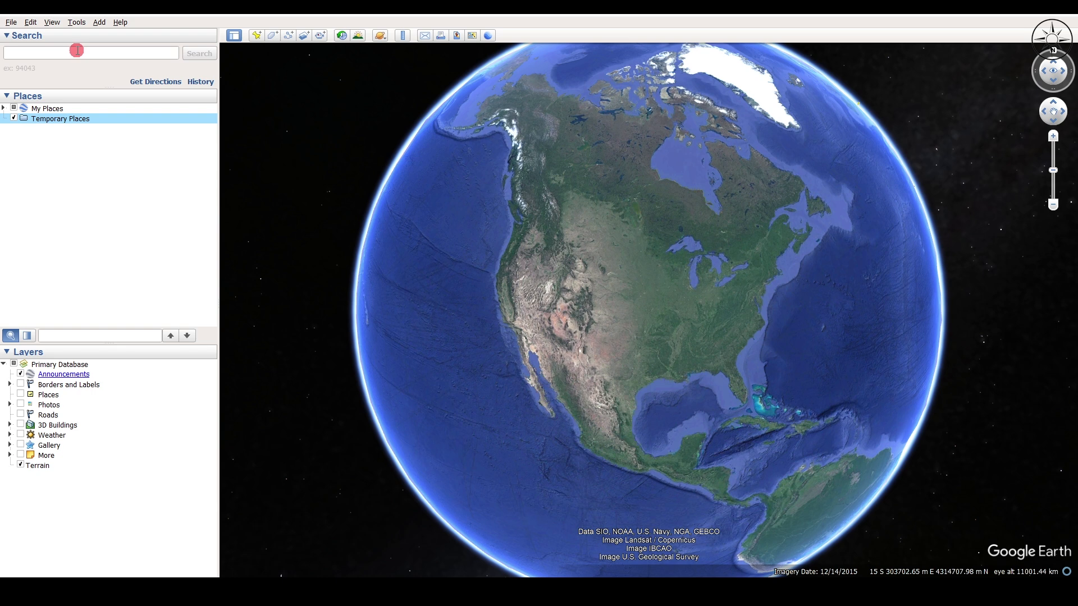
In Google Earth Pro, apply the 3D view options with high quality terrain and 3D imagery enabled.
{"action": "left_click", "coordinate": [76, 22]}
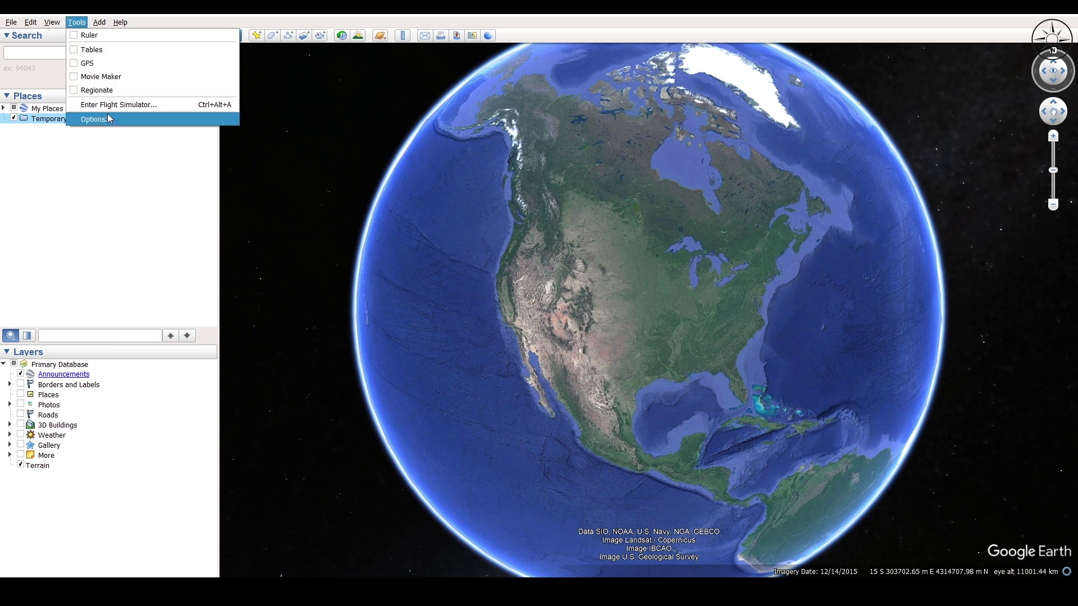
{"action": "left_click", "coordinate": [108, 117]}
{"action": "left_click", "coordinate": [385, 301]}
{"action": "left_click", "coordinate": [384, 344]}
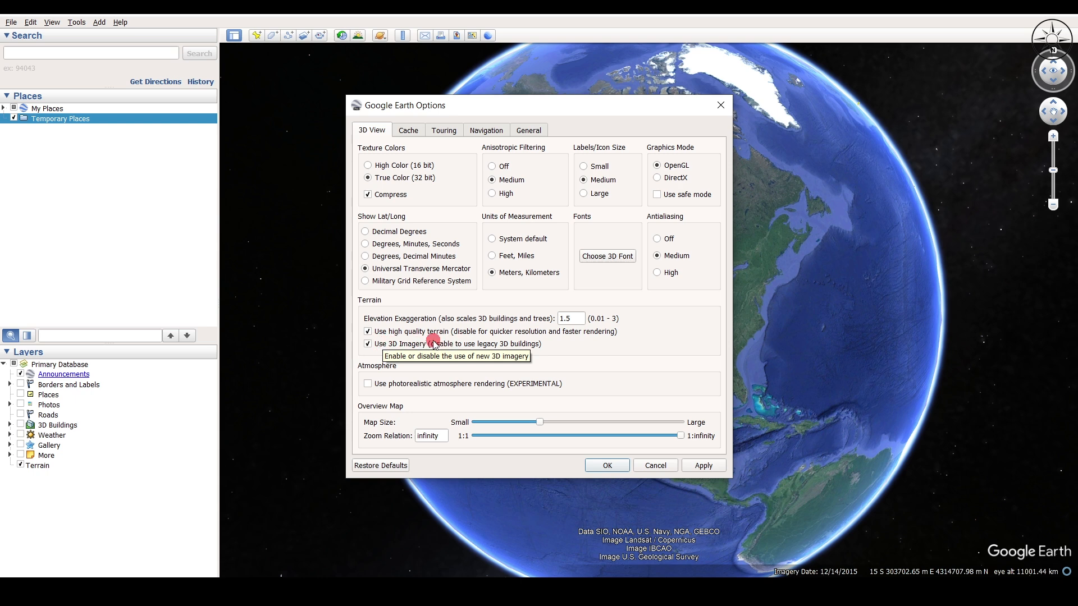
{"action": "left_click", "coordinate": [704, 466]}
{"action": "left_click", "coordinate": [609, 465]}
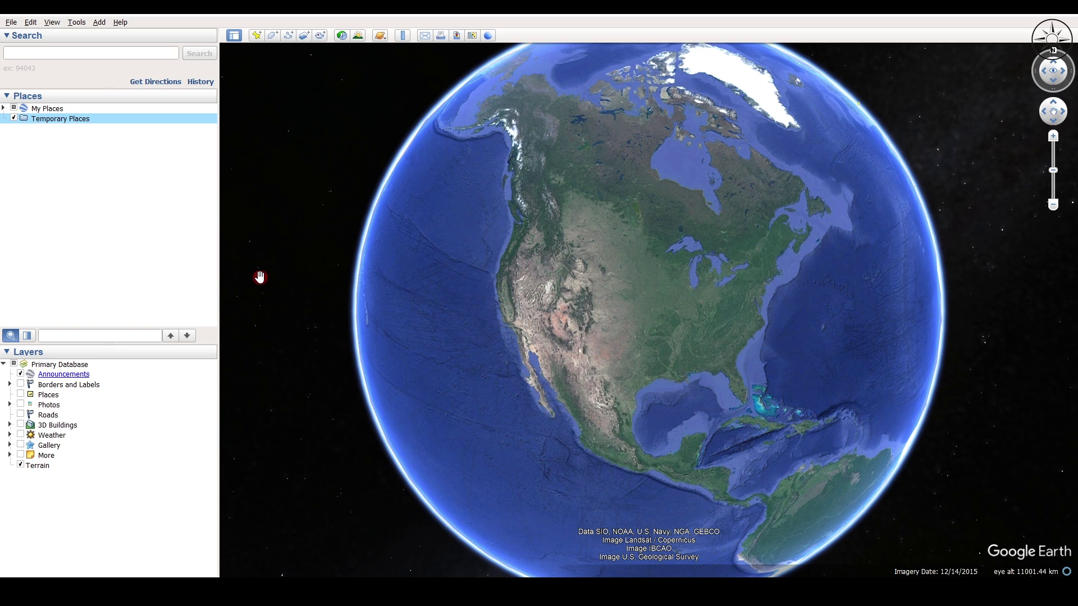
Open the geology_map file from the 3d_geology folder.
{"action": "left_click", "coordinate": [11, 23]}
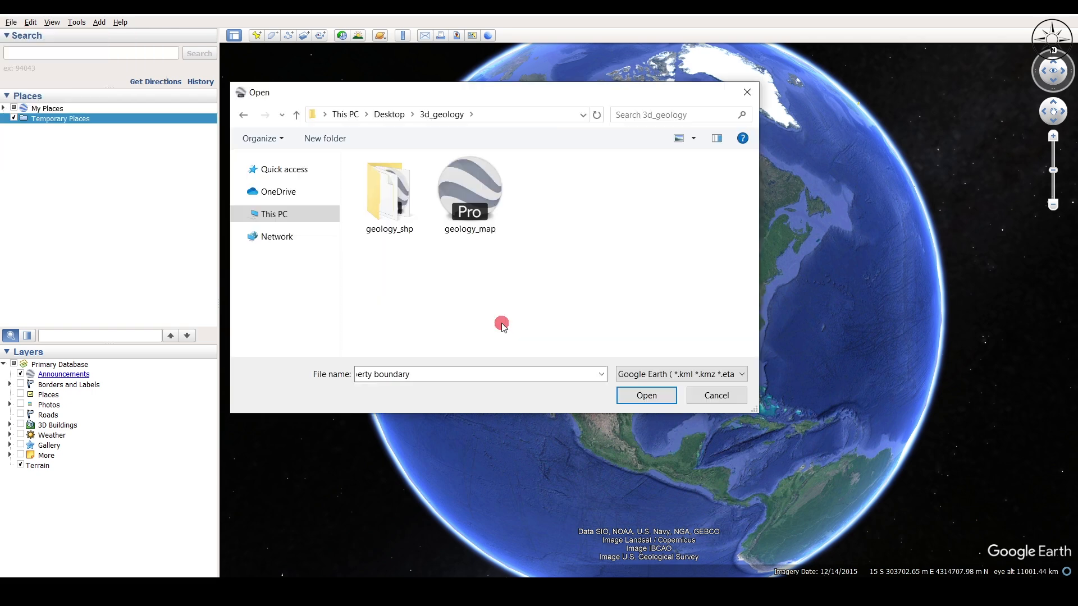
{"action": "left_click", "coordinate": [30, 36]}
{"action": "left_click", "coordinate": [477, 219]}
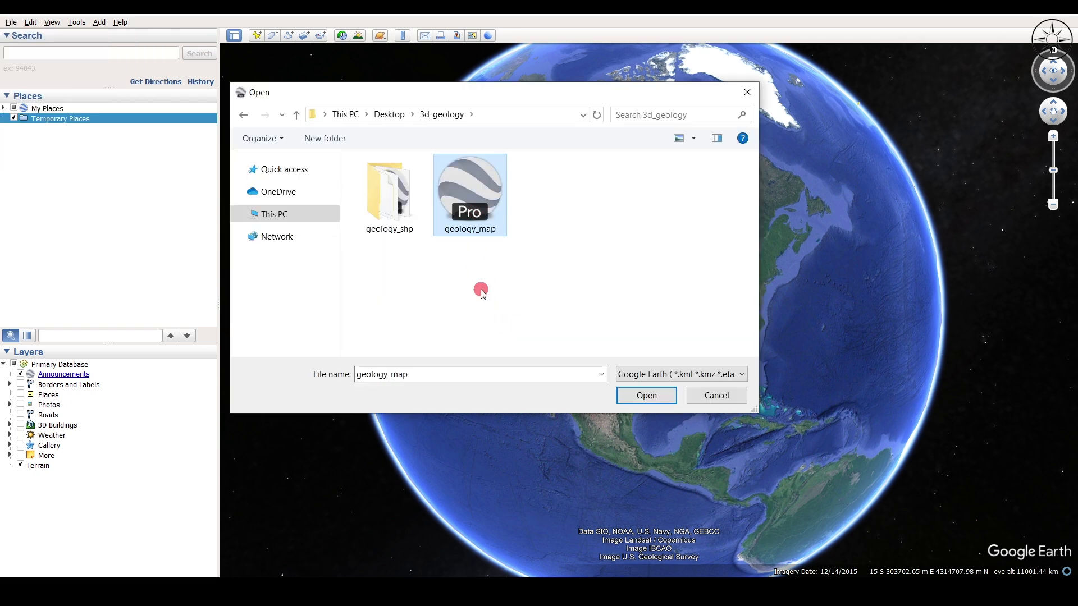
{"action": "left_click", "coordinate": [655, 396]}
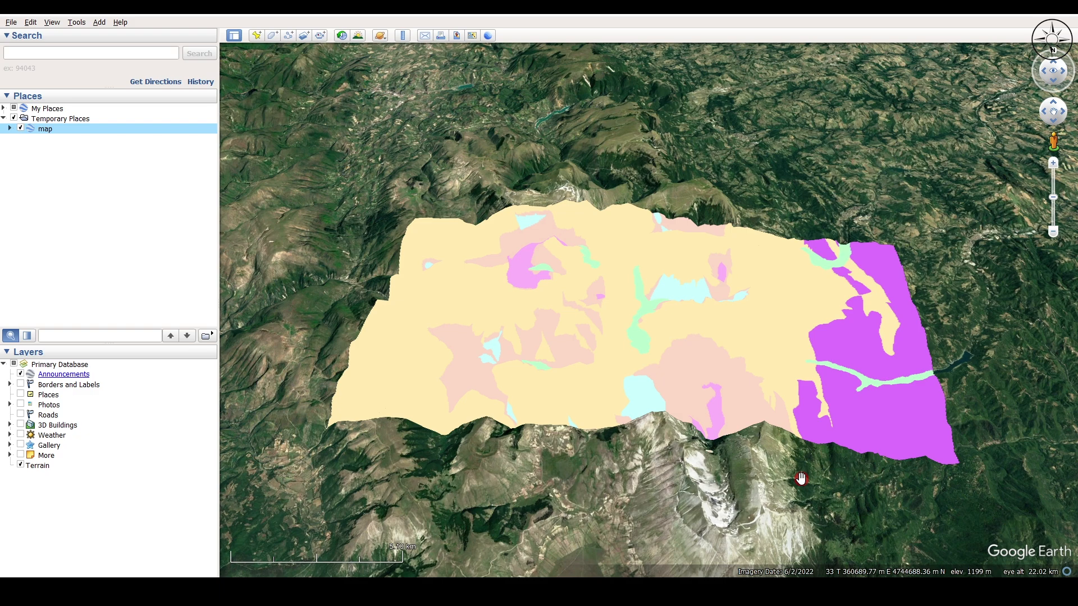
Set the terrain's elevation exaggeration to 2 in the 3D view options and apply it.
{"action": "left_click_drag", "start_coordinate": [613, 337], "coordinate": [590, 315]}
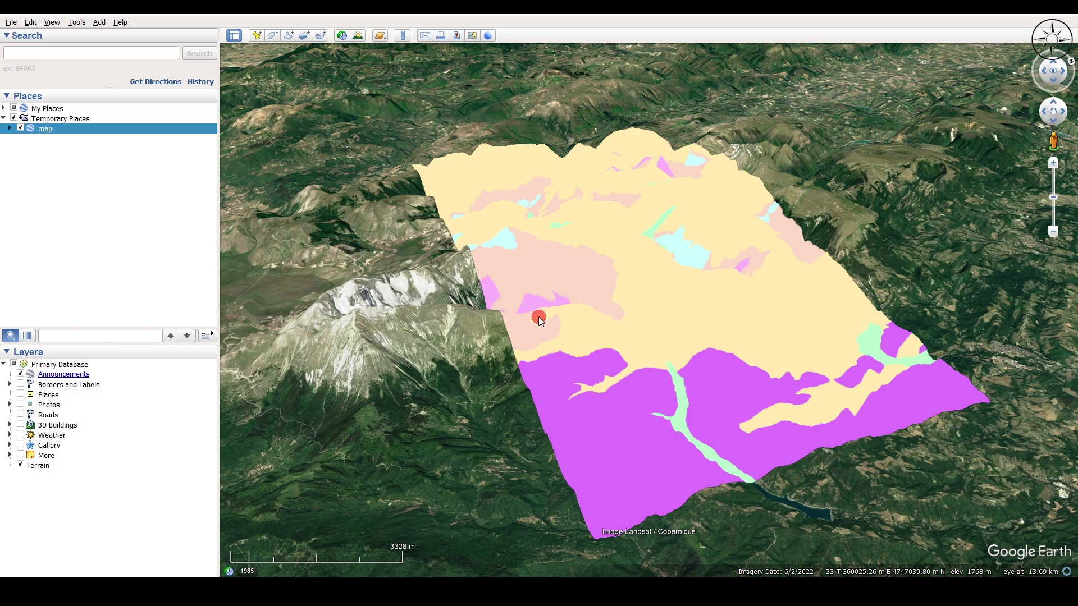
{"action": "left_click", "coordinate": [76, 22]}
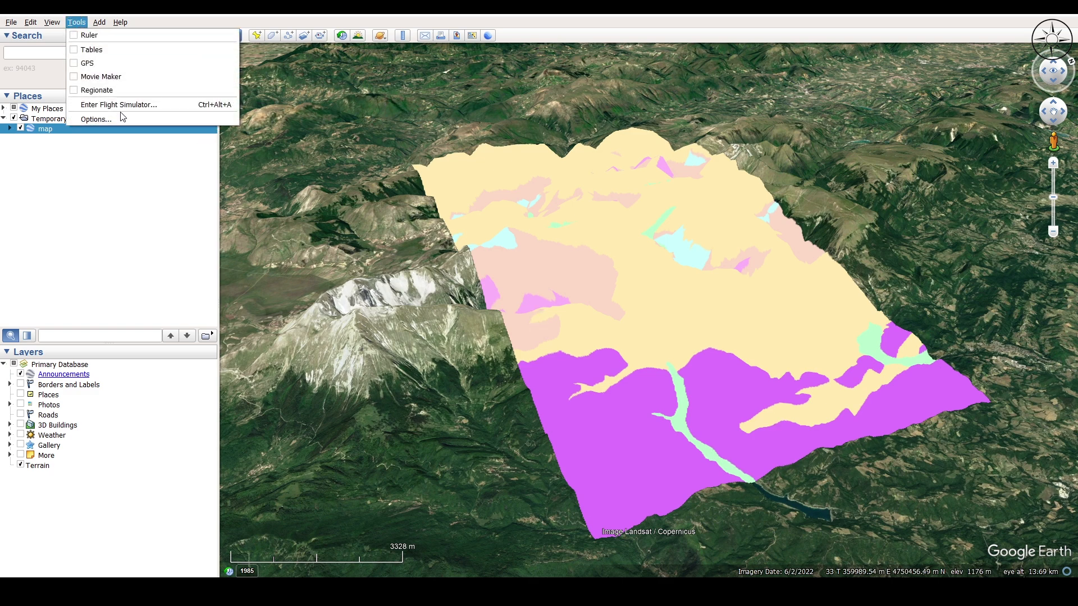
{"action": "left_click", "coordinate": [113, 119]}
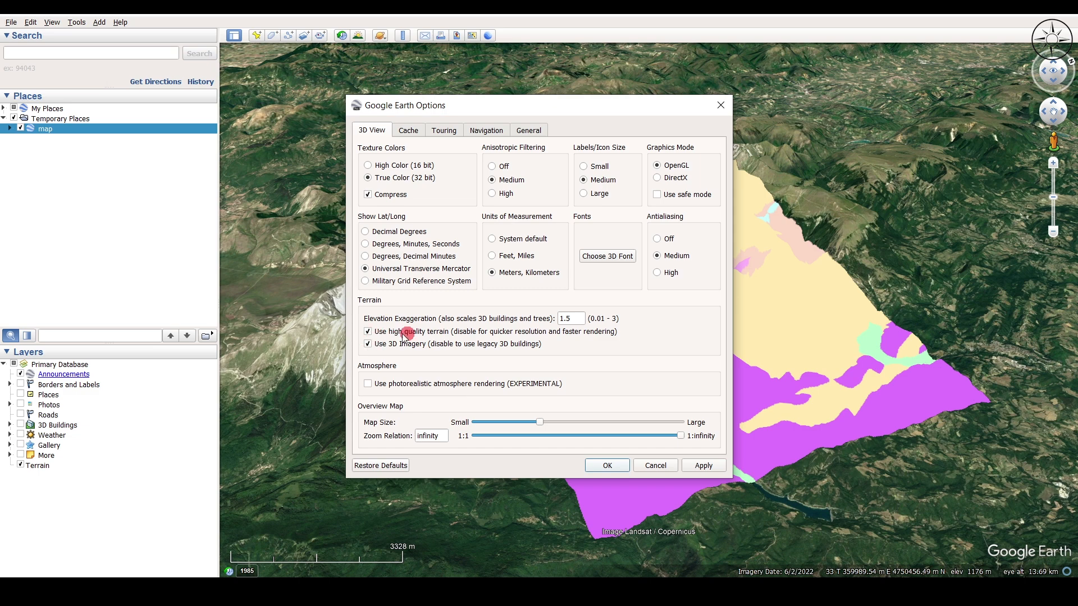
{"action": "double_click", "coordinate": [577, 319]}
{"action": "type", "text": "2"}
{"action": "left_click", "coordinate": [703, 466]}
{"action": "left_click", "coordinate": [607, 466]}
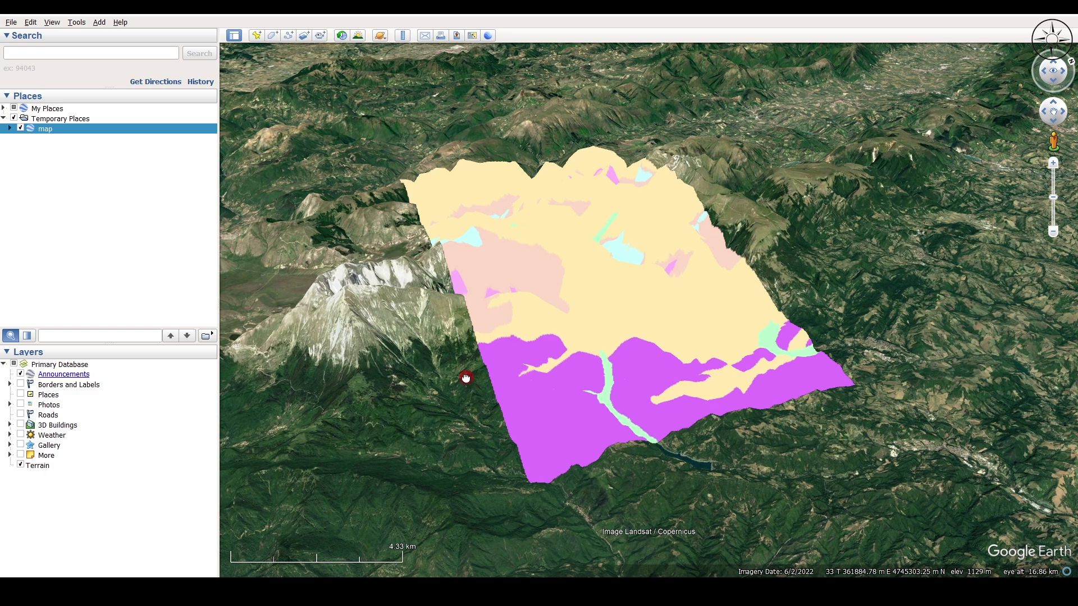
Prepare the view for saving as an image, hiding the title and description, legend, scale and compass.
{"action": "scroll", "coordinate": [477, 379], "scroll_direction": "up", "scroll_amount": 1}
{"action": "scroll", "coordinate": [596, 379], "scroll_direction": "up", "scroll_amount": 1}
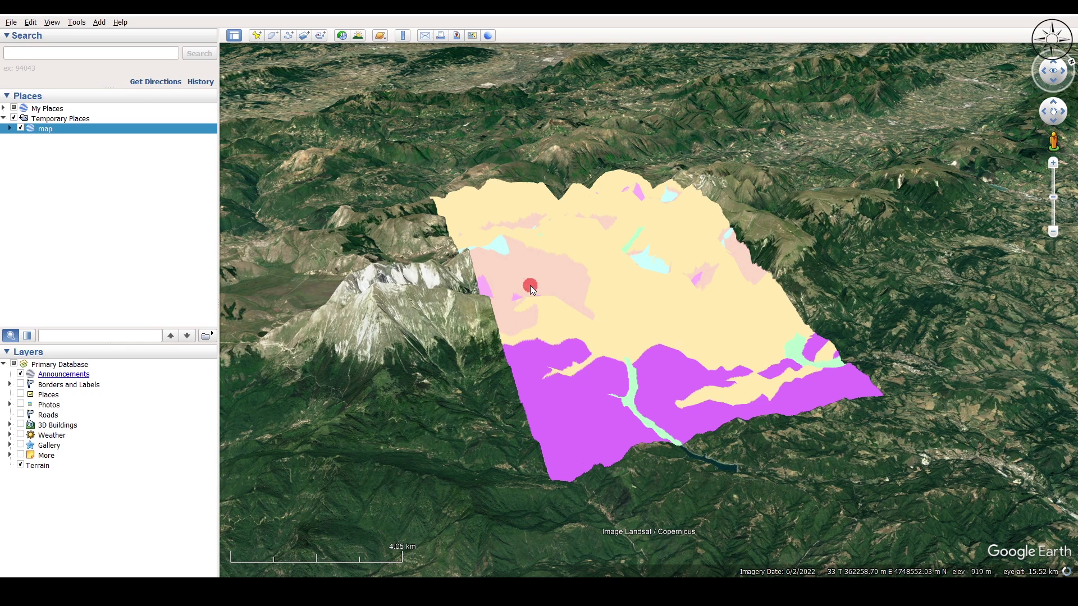
{"action": "left_click", "coordinate": [457, 36]}
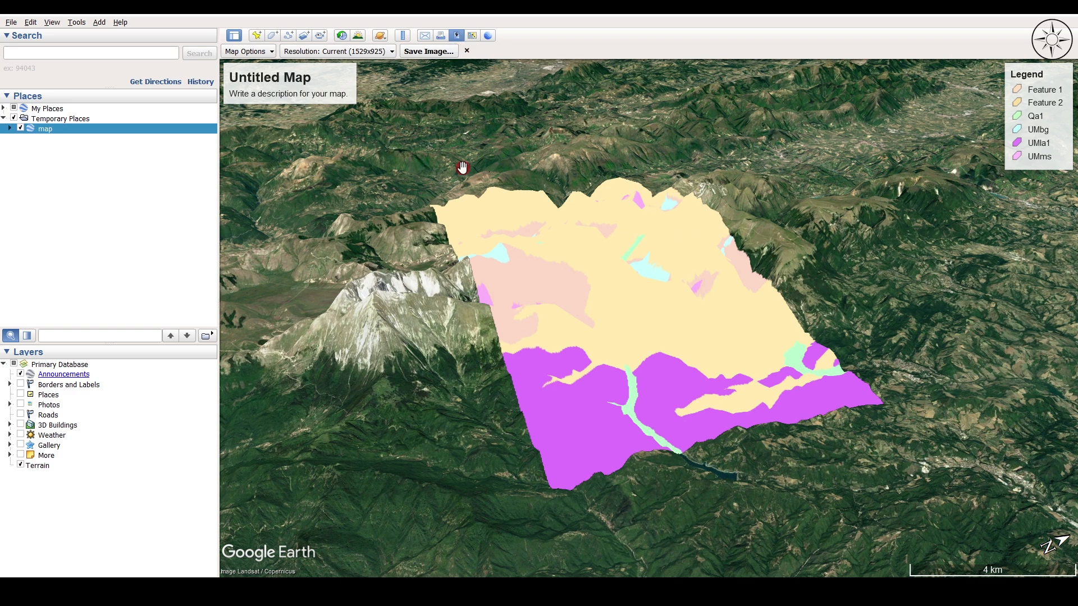
{"action": "left_click", "coordinate": [254, 52]}
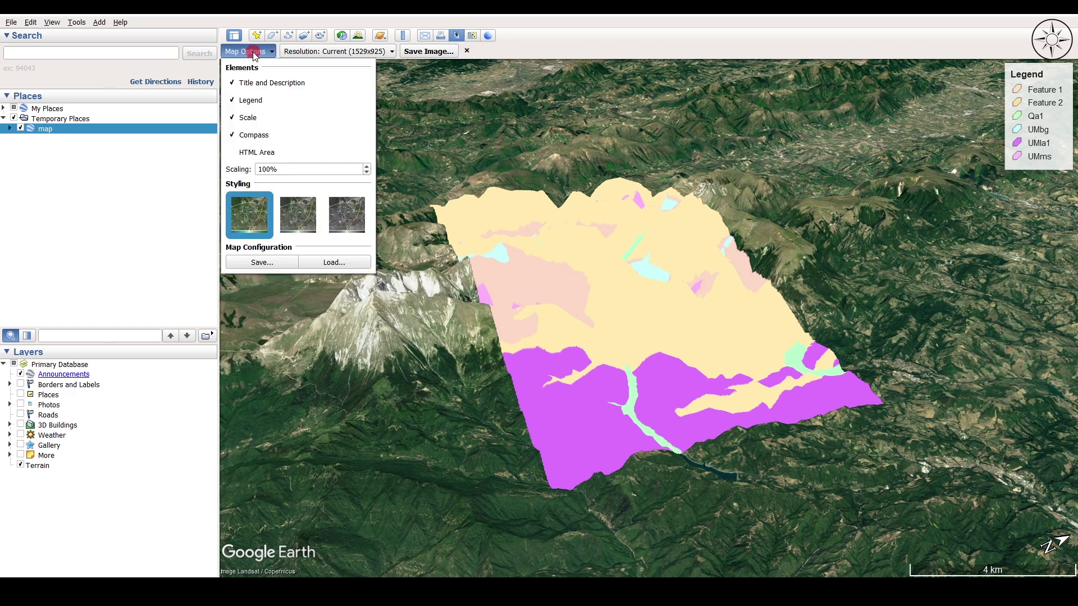
{"action": "left_click", "coordinate": [256, 101]}
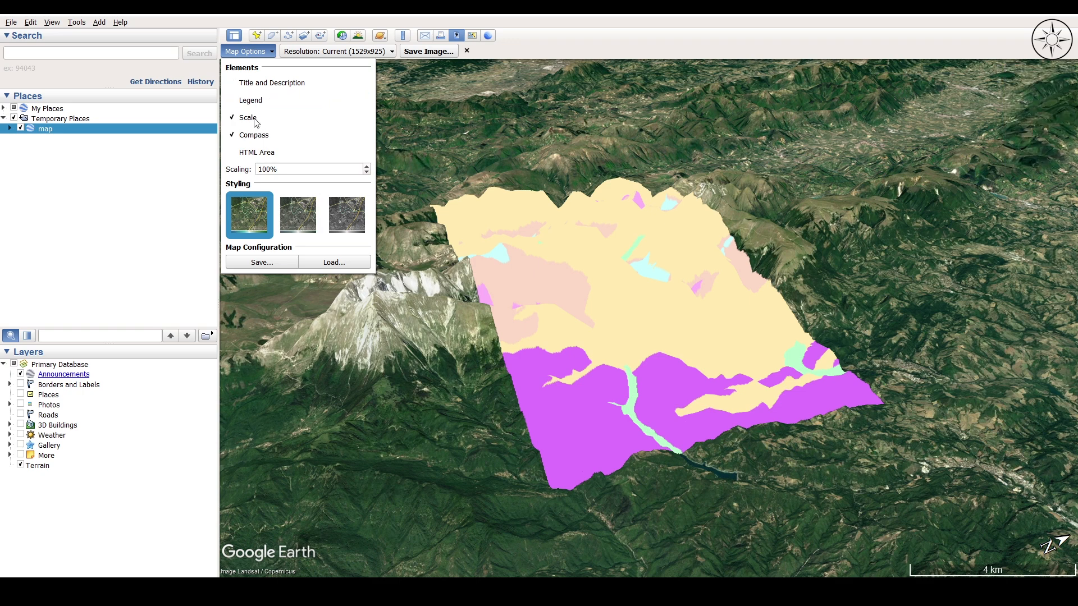
{"action": "left_click", "coordinate": [255, 119]}
{"action": "left_click", "coordinate": [260, 137]}
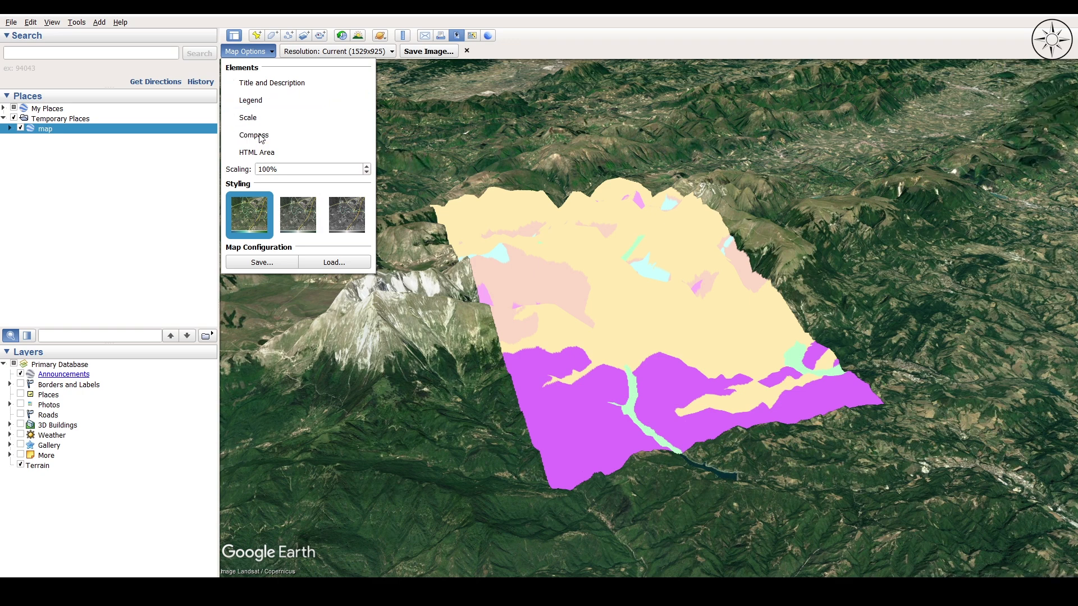
{"action": "left_click", "coordinate": [539, 45]}
Set the image resolution to 1920x1080 (1080 HD) and save it as the JPEG 3d_view in the 3d_geology folder.
{"action": "left_click", "coordinate": [372, 51]}
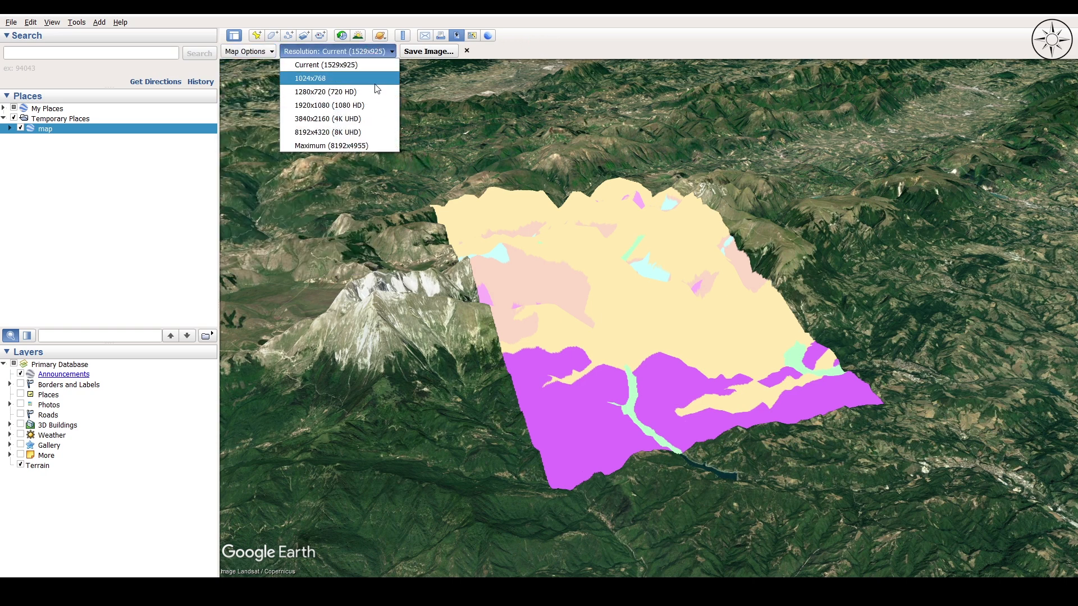
{"action": "left_click", "coordinate": [368, 105]}
{"action": "left_click", "coordinate": [431, 54]}
{"action": "left_click", "coordinate": [432, 53]}
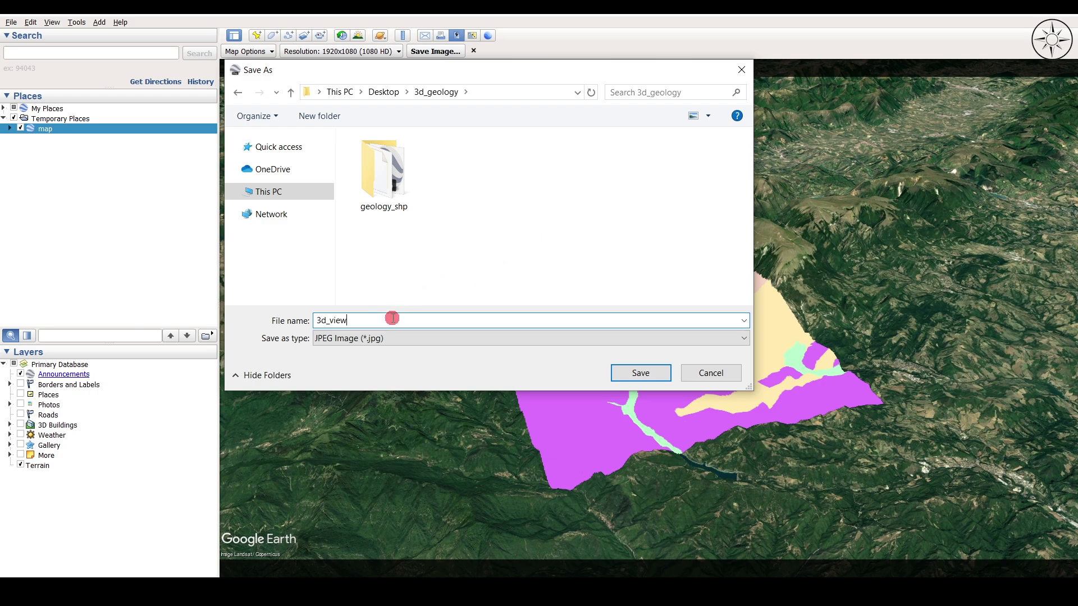
{"action": "left_click", "coordinate": [657, 374]}
Open the saved 3d_view image from the 3d_geology folder in File Explorer to check the result.
{"action": "left_click", "coordinate": [228, 163]}
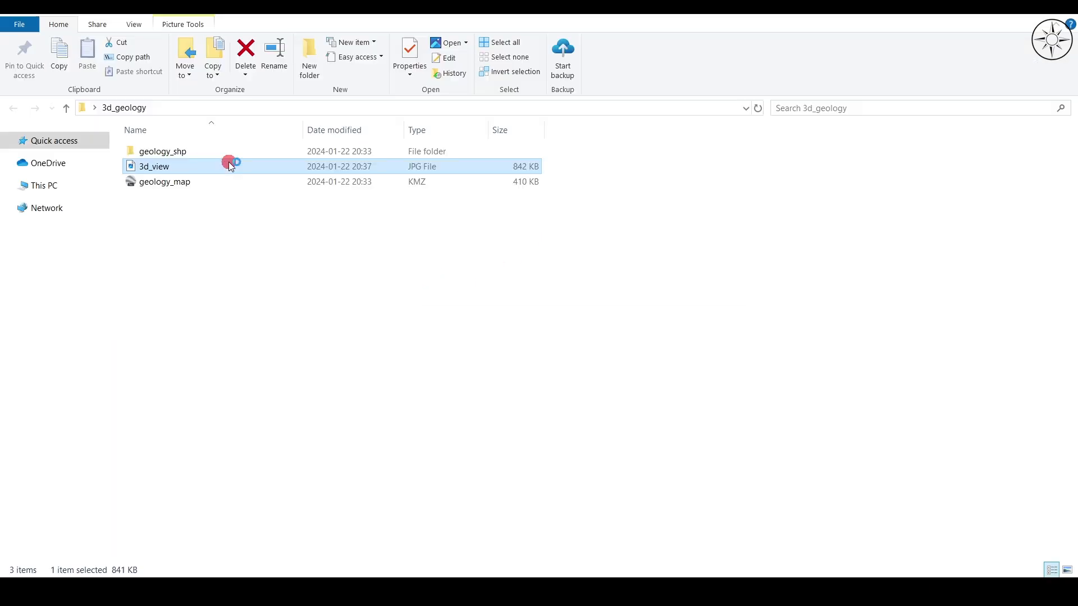
{"action": "double_click", "coordinate": [230, 164]}
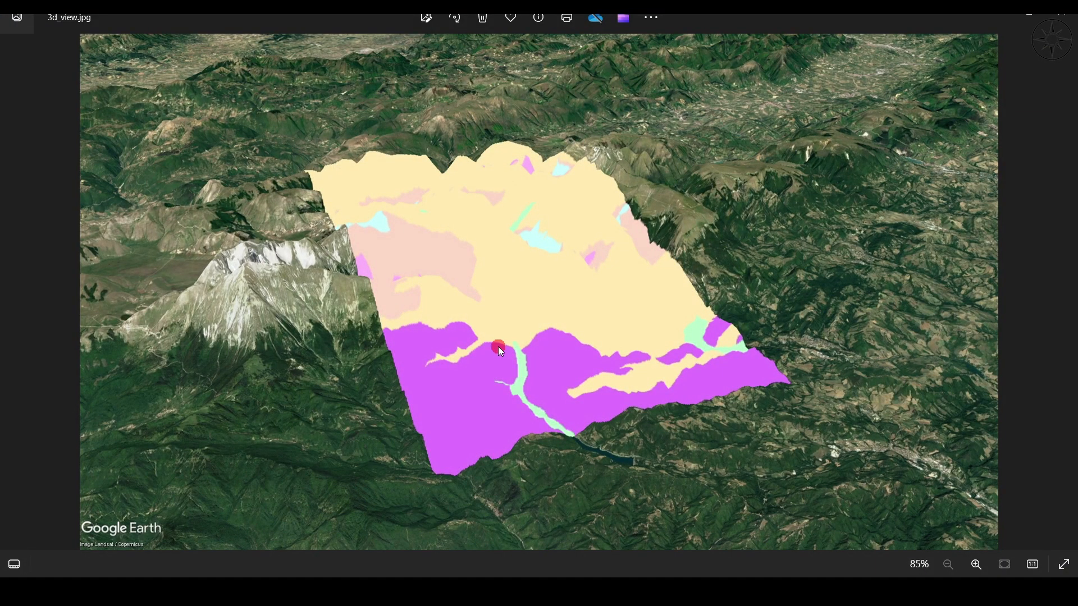